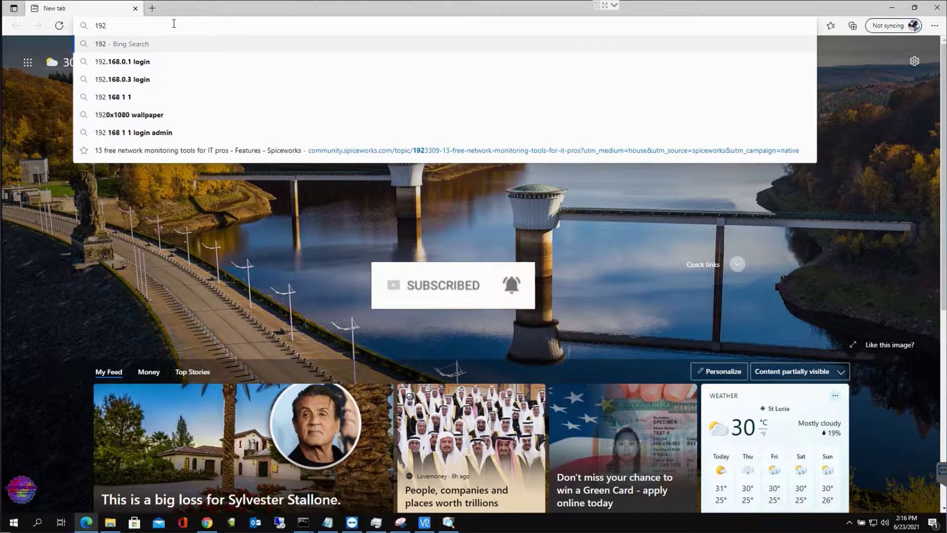
# - Open the router's login page at 192.168.0.1, proceeding past the browser's certificate warning
pyautogui.write('8')
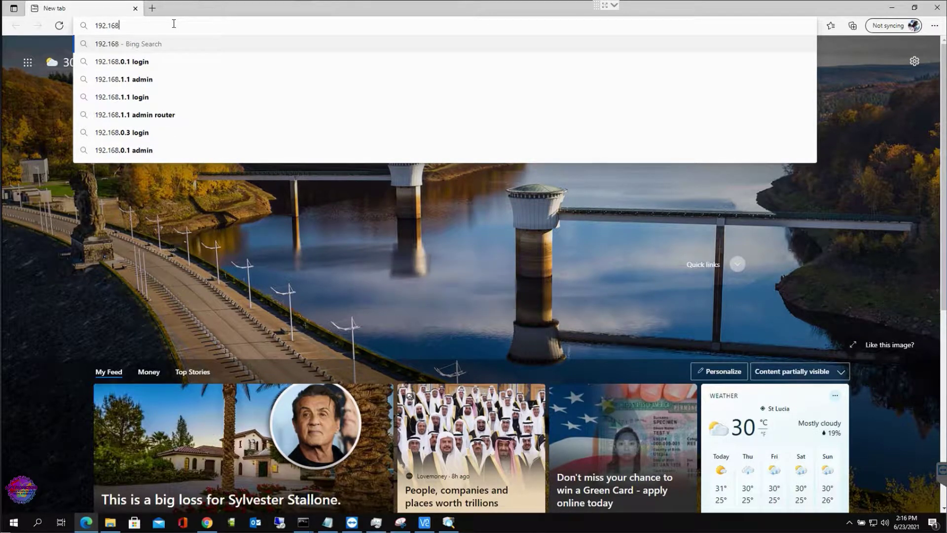
pyautogui.write('.')
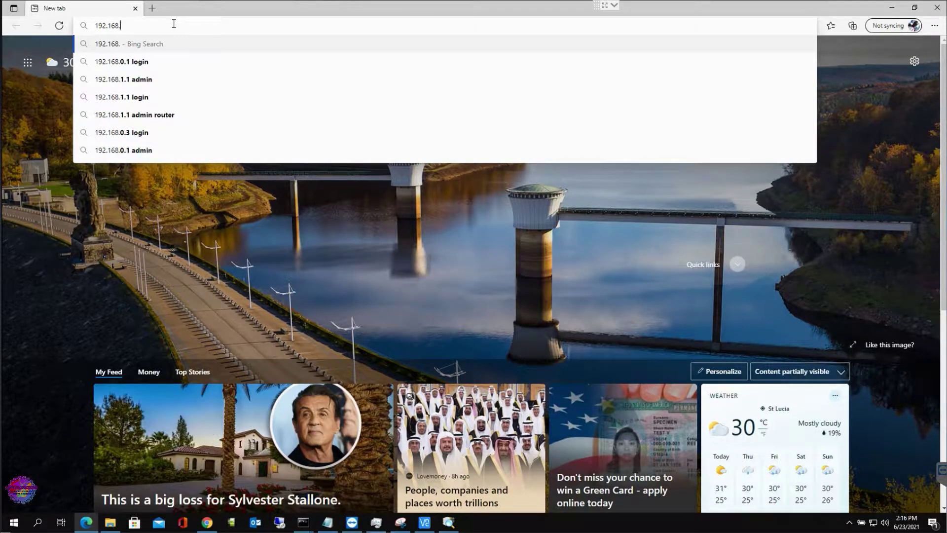
pyautogui.write('0.1')
pyautogui.press('Return')
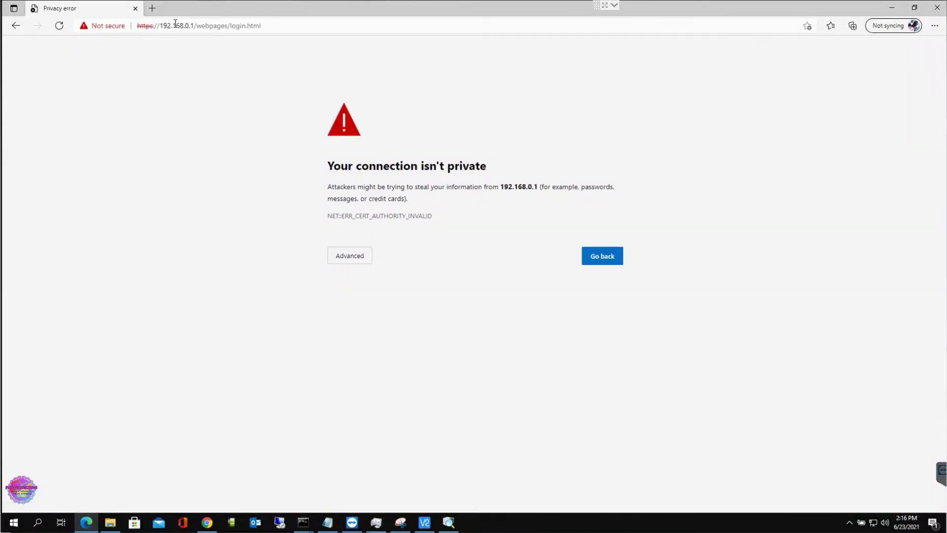
pyautogui.click(347, 254)
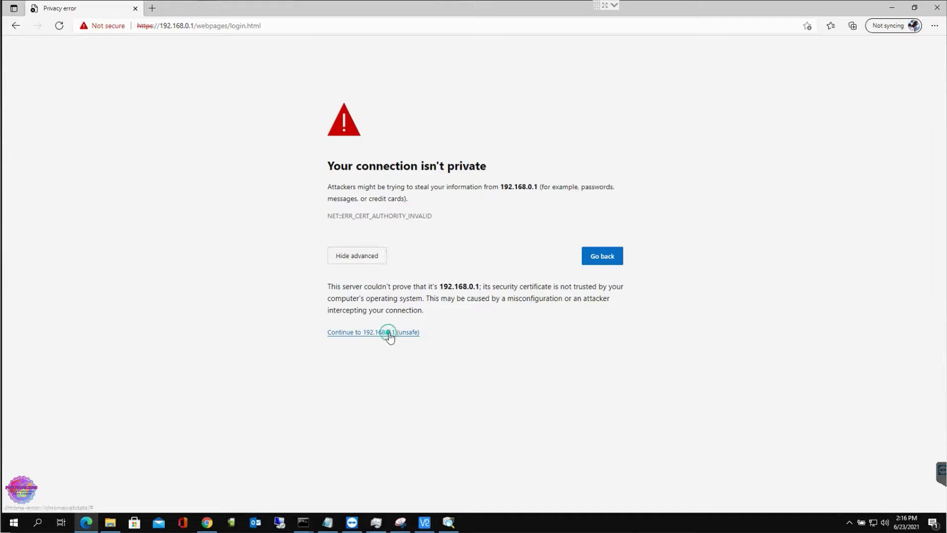
pyautogui.click(387, 333)
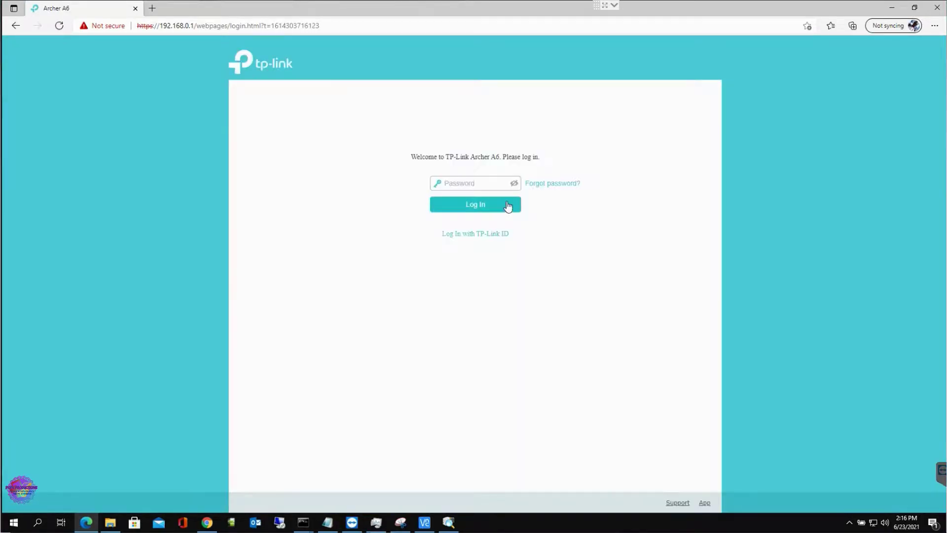
# - Log in to the router's administration page with the router password
pyautogui.click(484, 182)
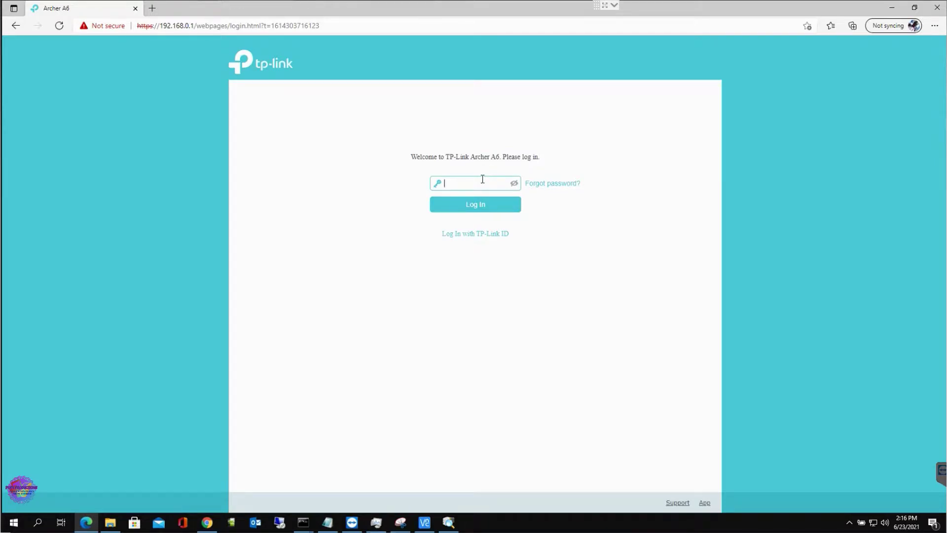
pyautogui.write('********')
pyautogui.press('Return')
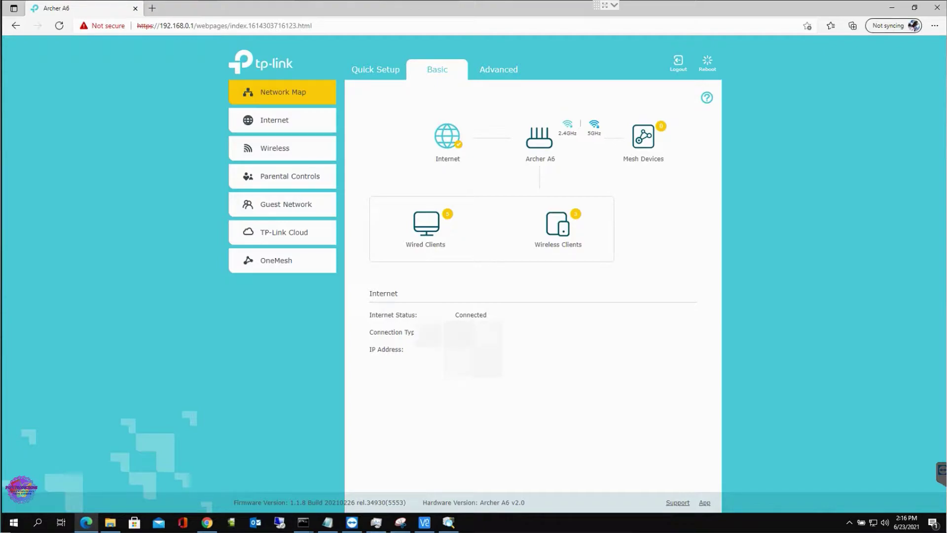
# - Open the OpenVPN server settings in the router's advanced configuration
pyautogui.click(493, 68)
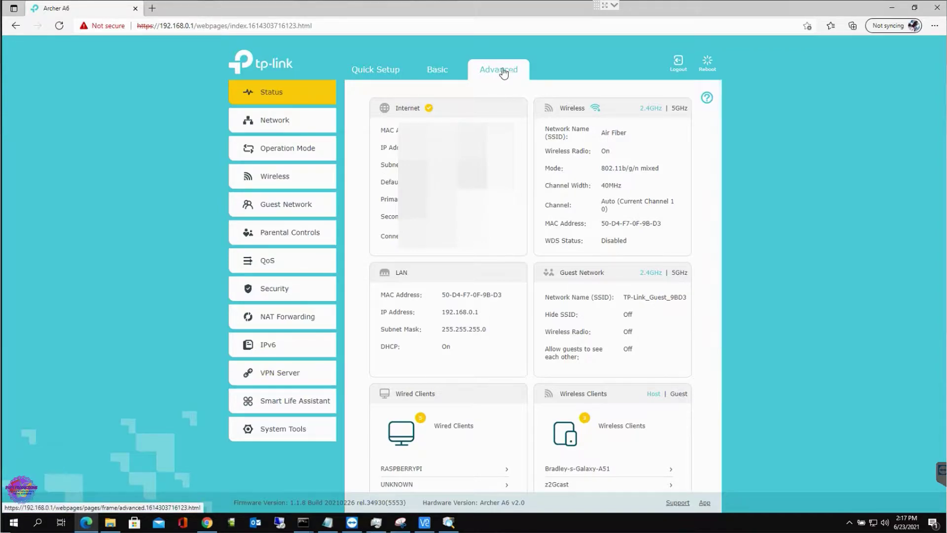
pyautogui.click(276, 371)
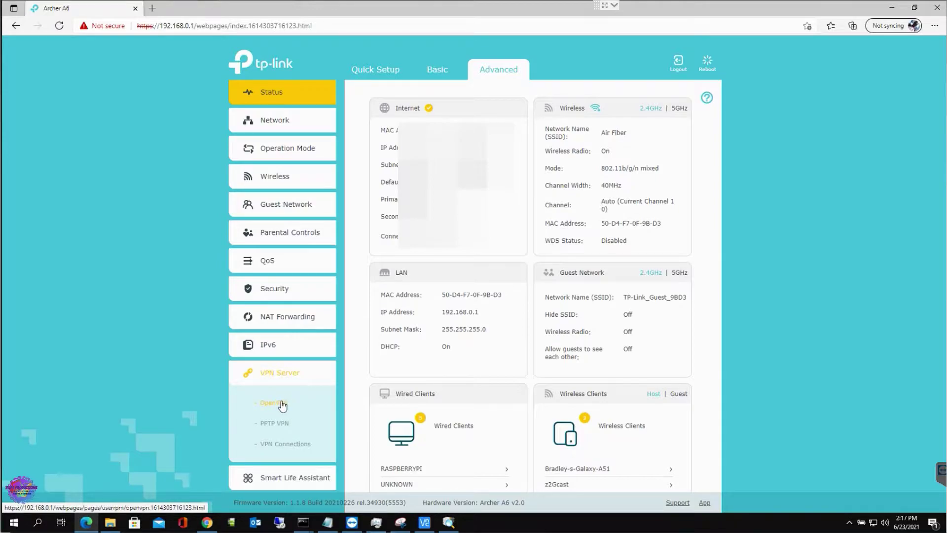
pyautogui.click(281, 404)
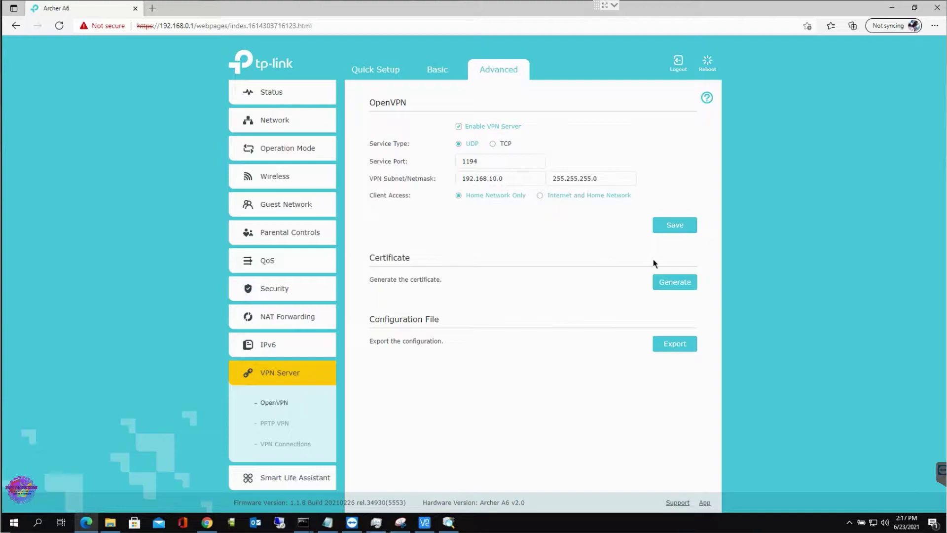
# - Enable the VPN server with UDP as service type and Home Network Only as client access, and save the settings
pyautogui.click(471, 128)
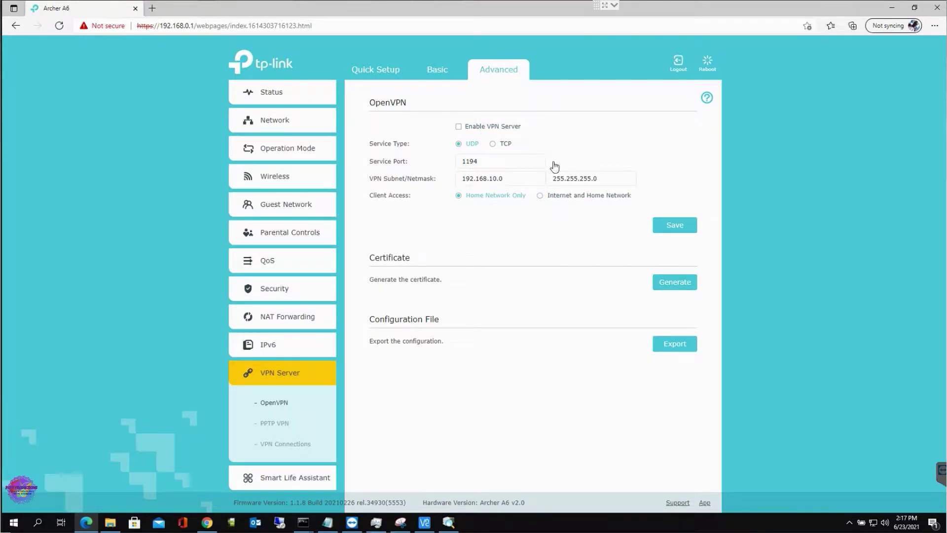
pyautogui.click(493, 127)
pyautogui.click(501, 144)
pyautogui.click(459, 144)
pyautogui.click(584, 197)
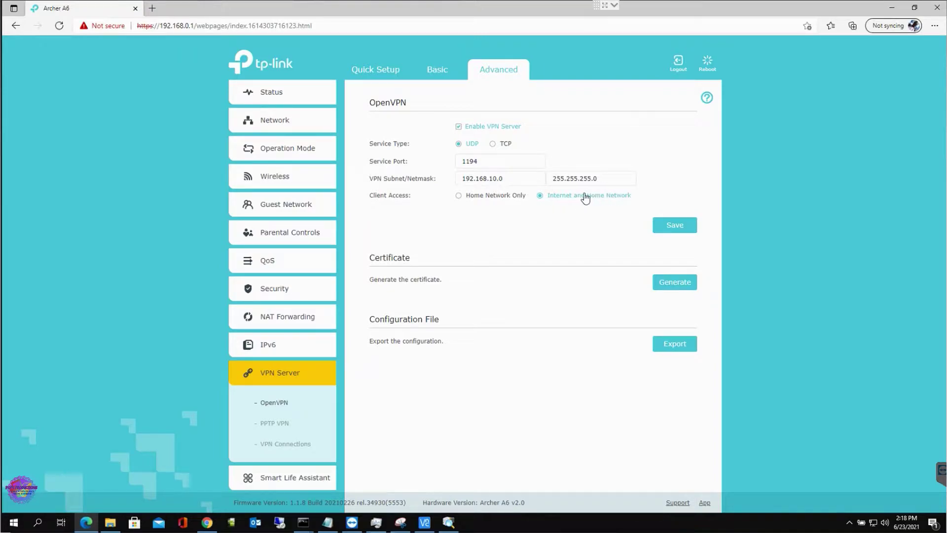
pyautogui.click(494, 200)
pyautogui.click(671, 223)
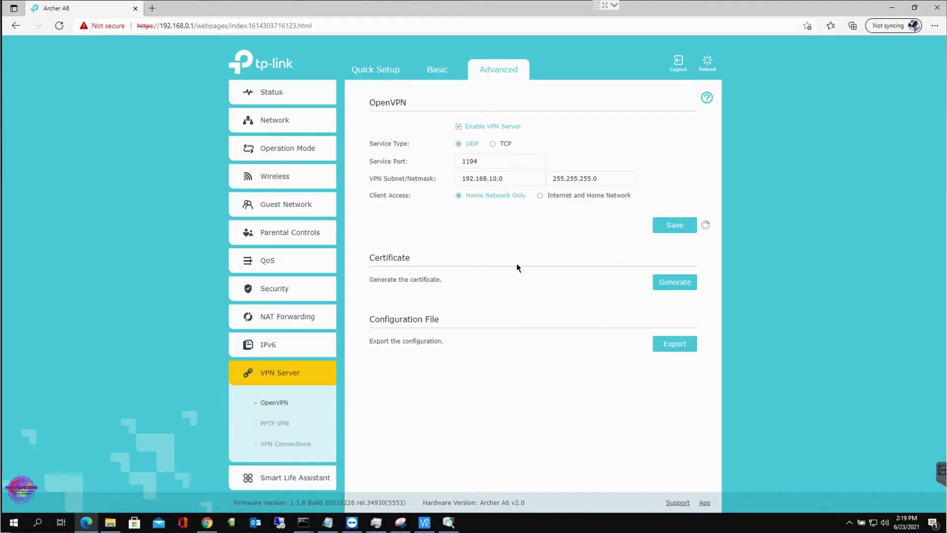
# - Generate the OpenVPN certificate and export the configuration file
pyautogui.click(687, 284)
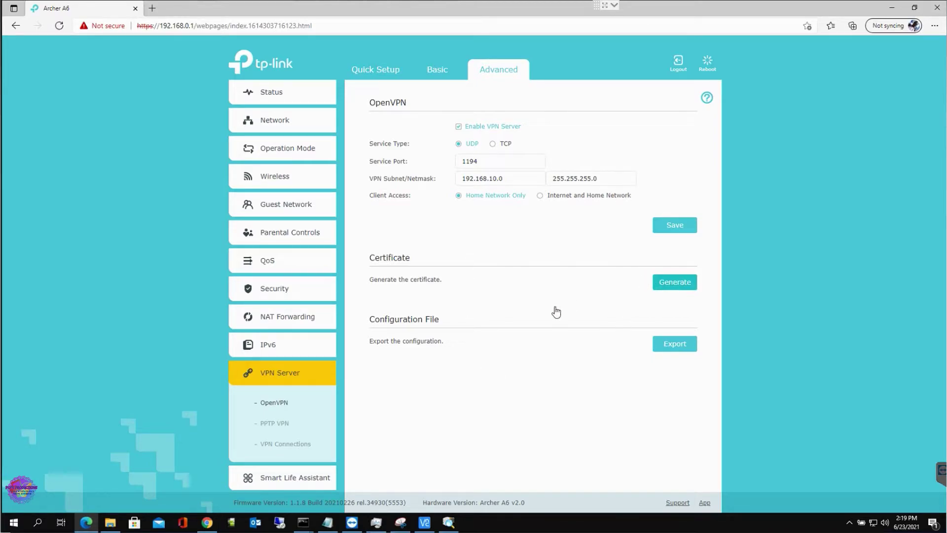
pyautogui.click(679, 344)
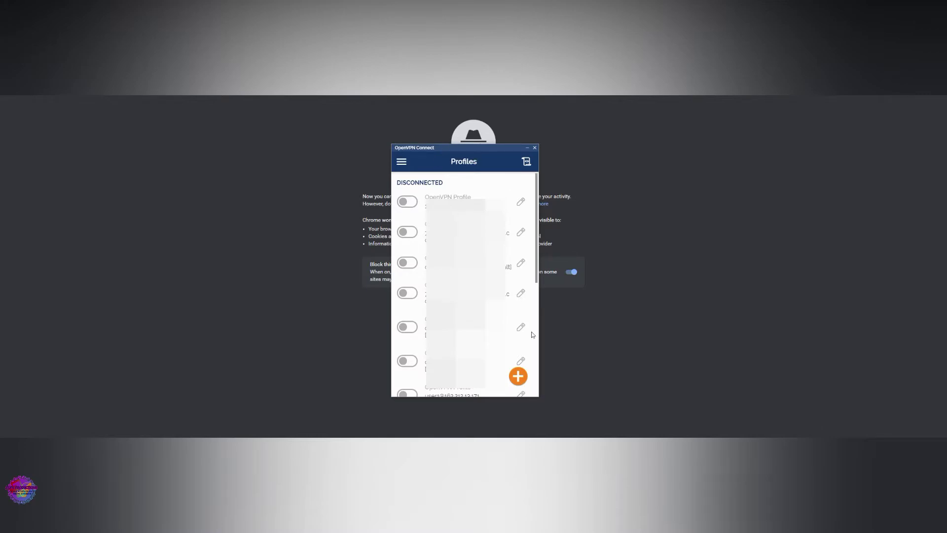
# - In OpenVPN Connect, import the profile file OpenVPN-Config-ArcherA6v2.ovpn from Downloads and add it to the profiles
pyautogui.click(523, 376)
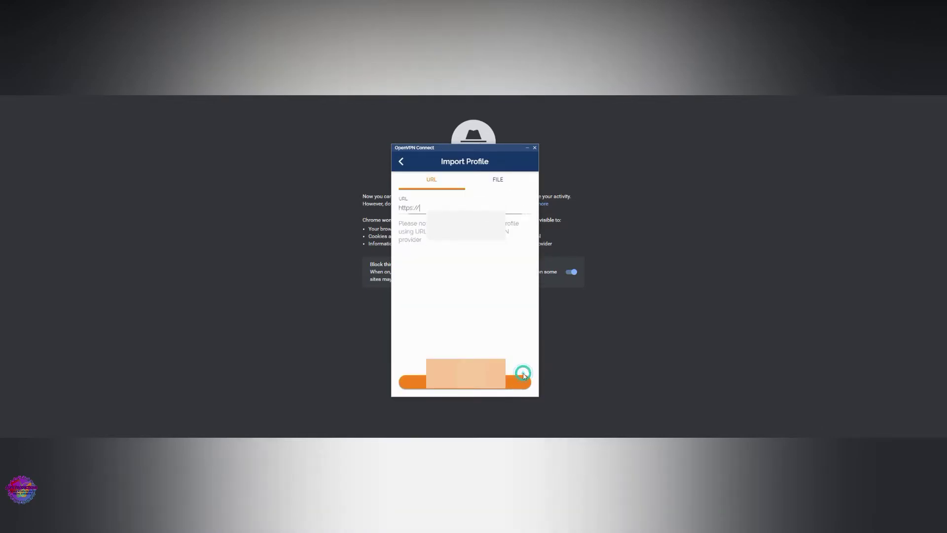
pyautogui.click(499, 181)
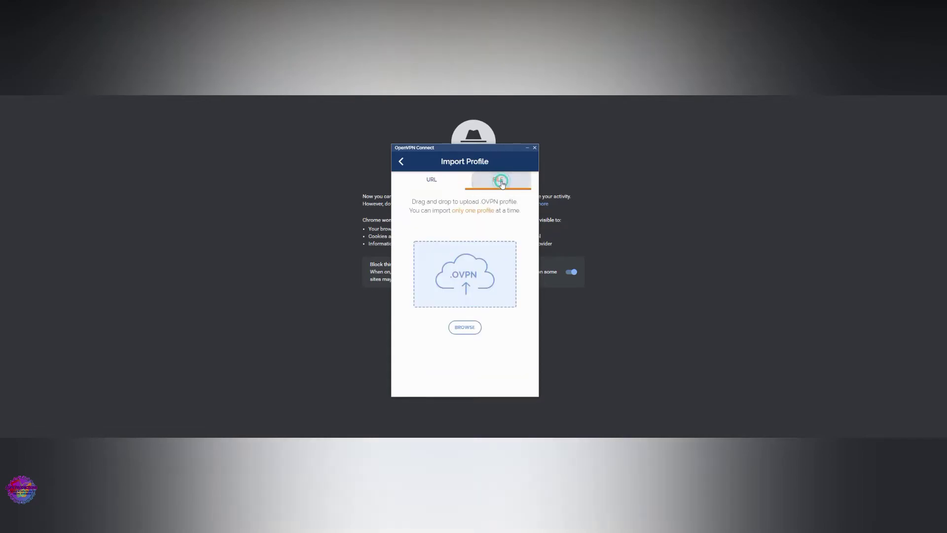
pyautogui.click(473, 328)
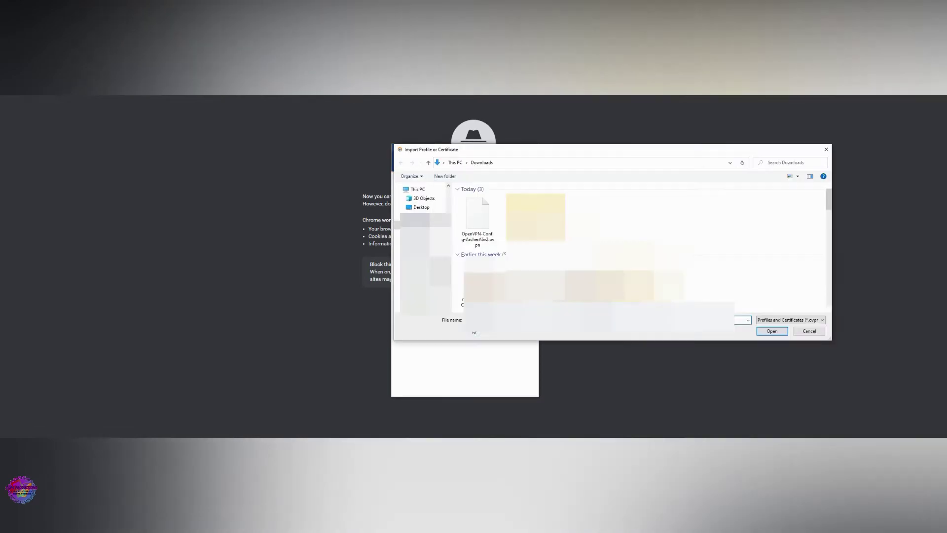
pyautogui.click(476, 240)
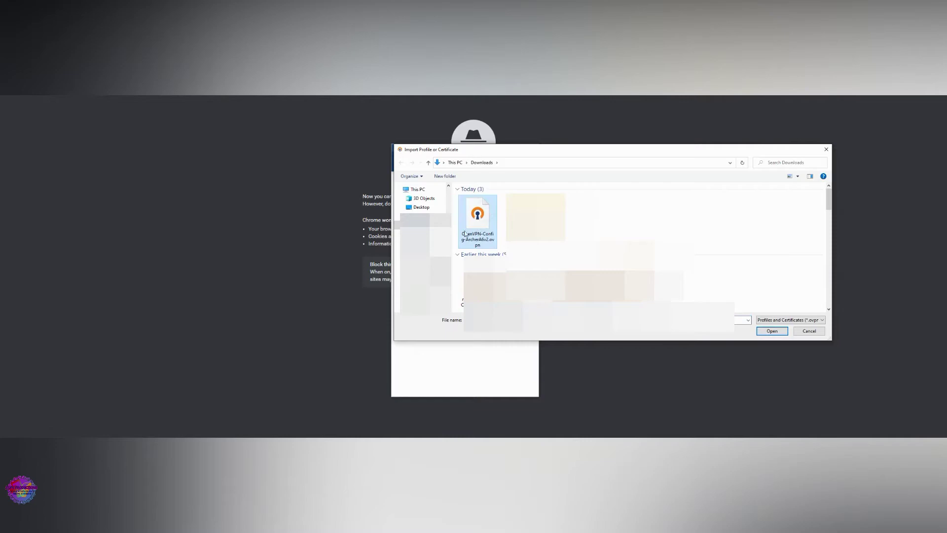
pyautogui.click(773, 330)
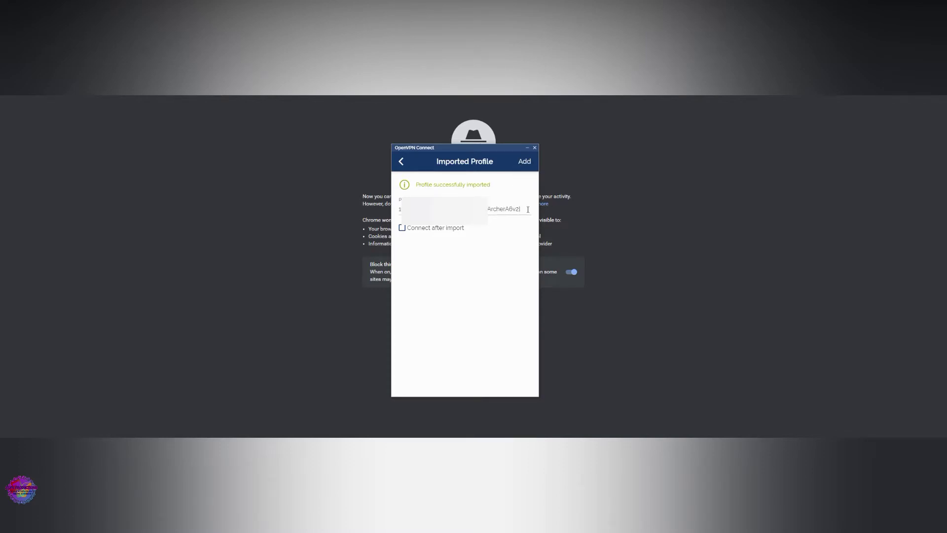
pyautogui.click(525, 163)
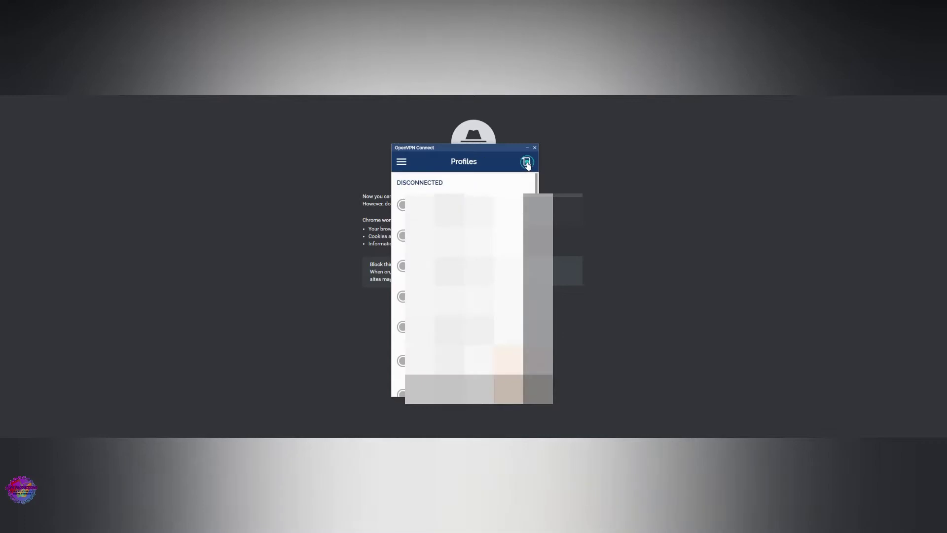
# - Connect to the VPN with the newly imported profile and review the connection details
pyautogui.click(402, 204)
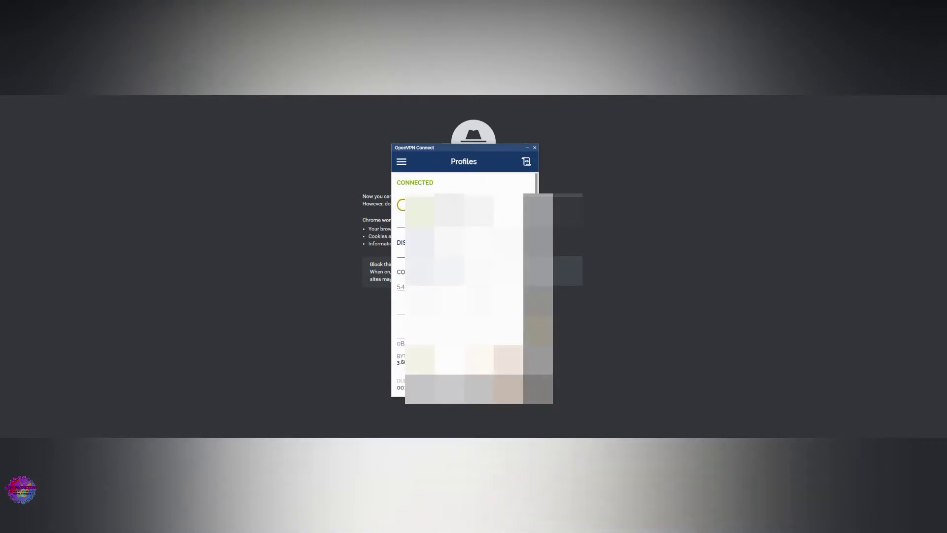
pyautogui.scroll(-3, 463, 286)
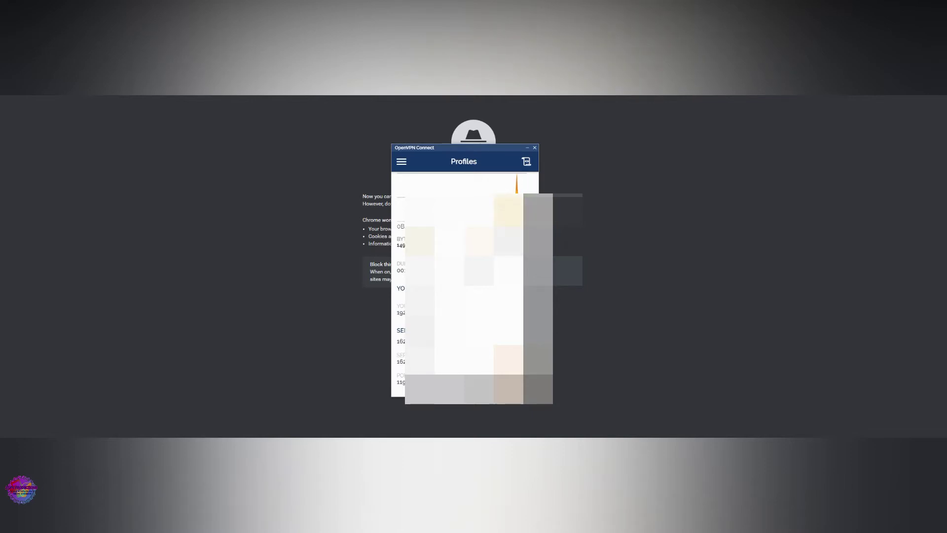
pyautogui.scroll(5, 419, 296)
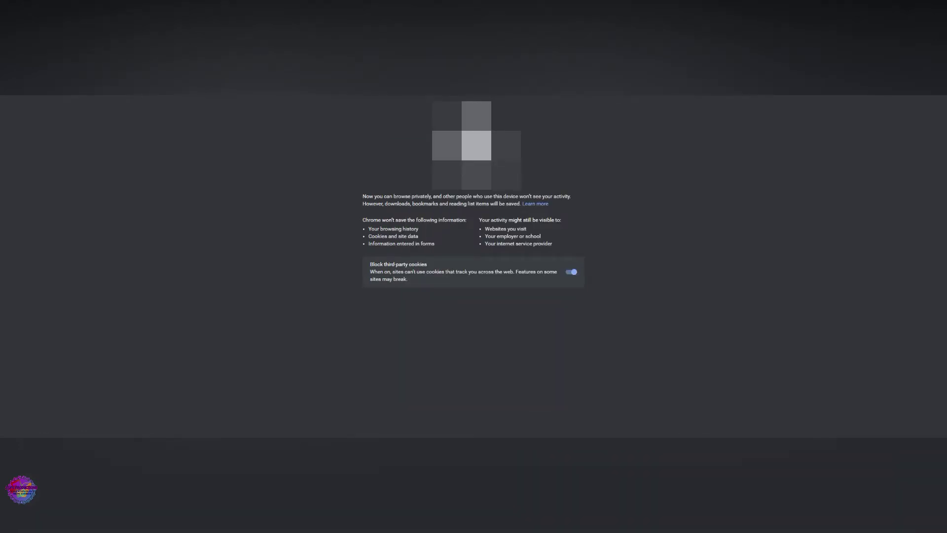
# - Look up the public IP address by searching "what is my ip" in the local browser and in Edge on the remote computer
pyautogui.write('what is my ip')
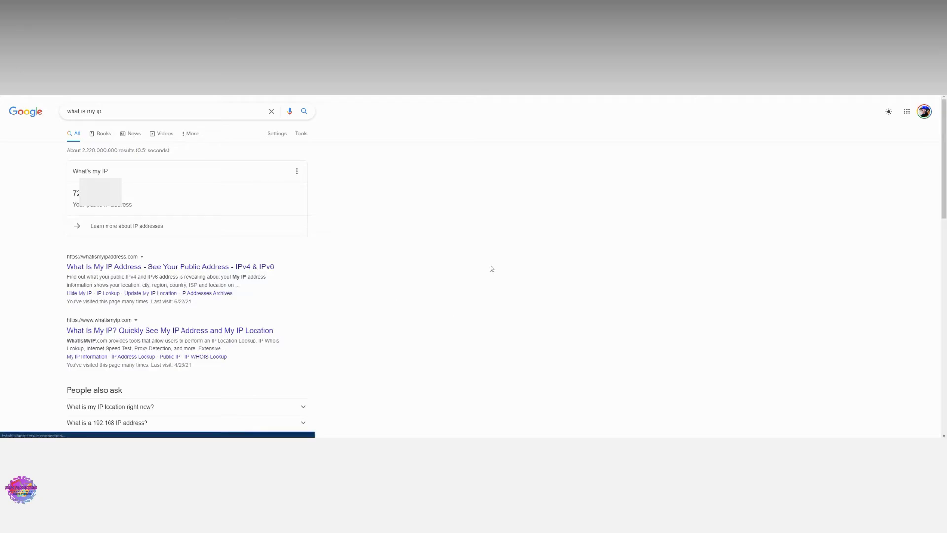
pyautogui.click(486, 228)
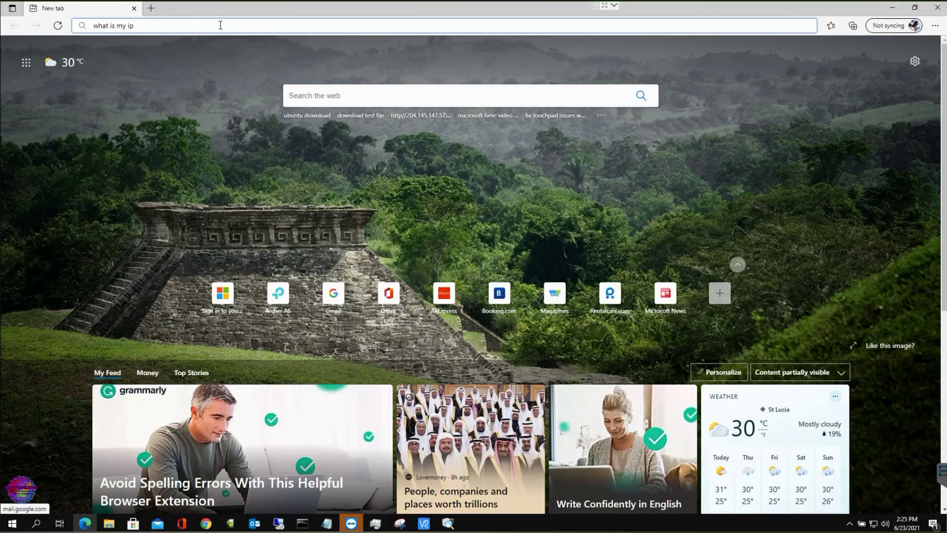
pyautogui.click(220, 25)
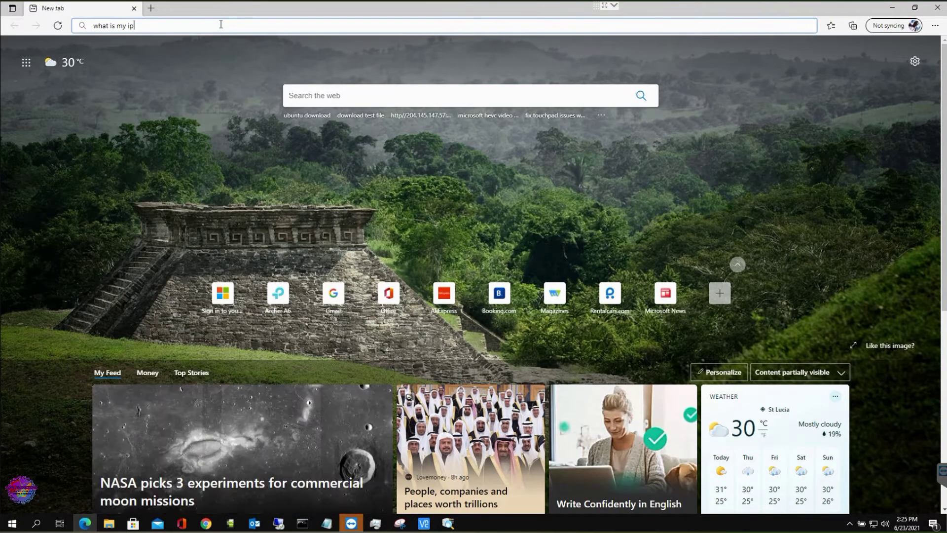
pyautogui.press('Return')
pyautogui.moveTo(197, 146); pyautogui.dragTo(88, 144)
pyautogui.click(108, 143)
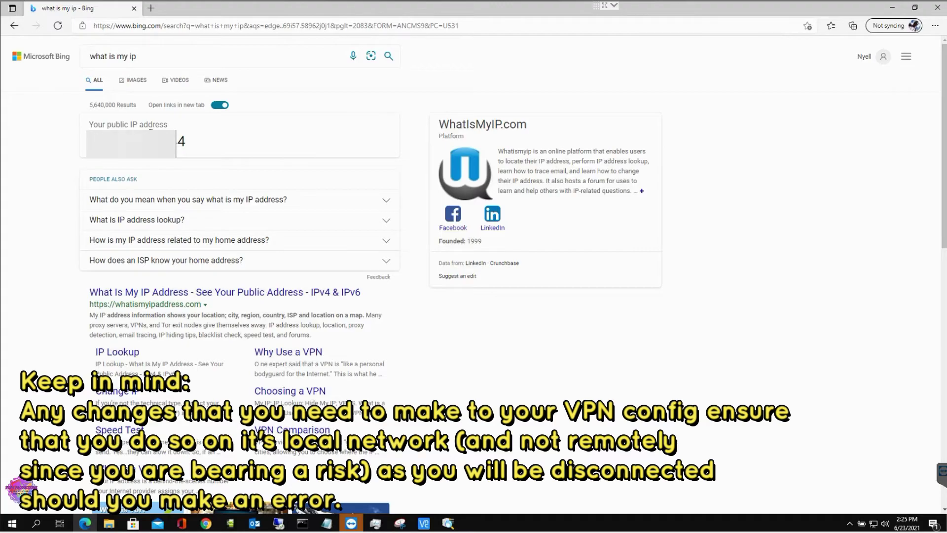
# - Open the router's login page at 192.168.0.1 in a new browser tab
pyautogui.click(151, 9)
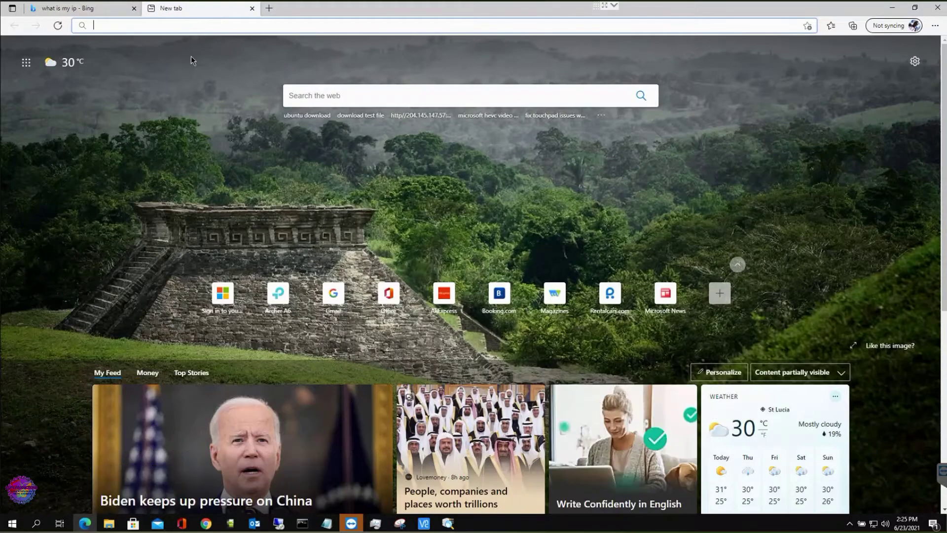
pyautogui.write('192.168.')
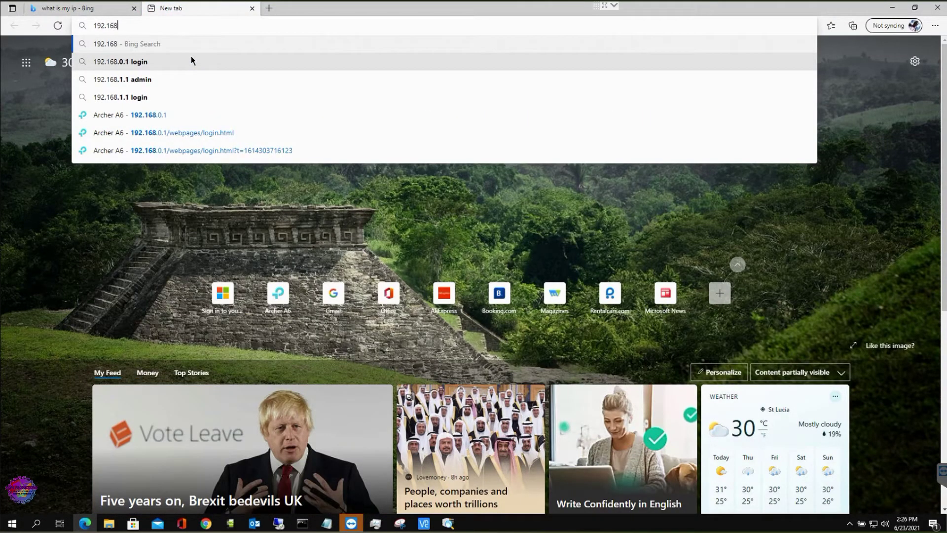
pyautogui.write('0.1')
pyautogui.press('Return')
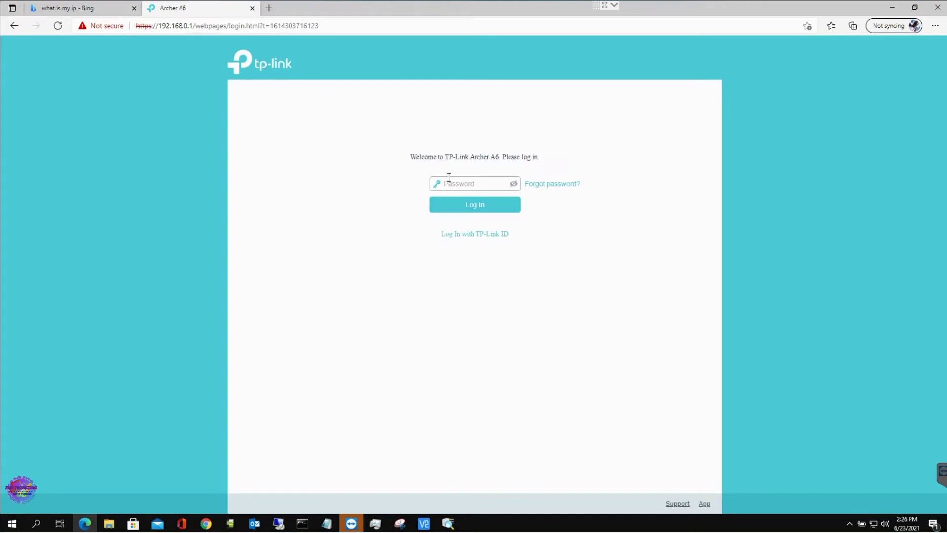
# - Enter the router password and log in to the Archer A6 administration page
pyautogui.click(450, 182)
pyautogui.write('••••••')
pyautogui.press('Return')
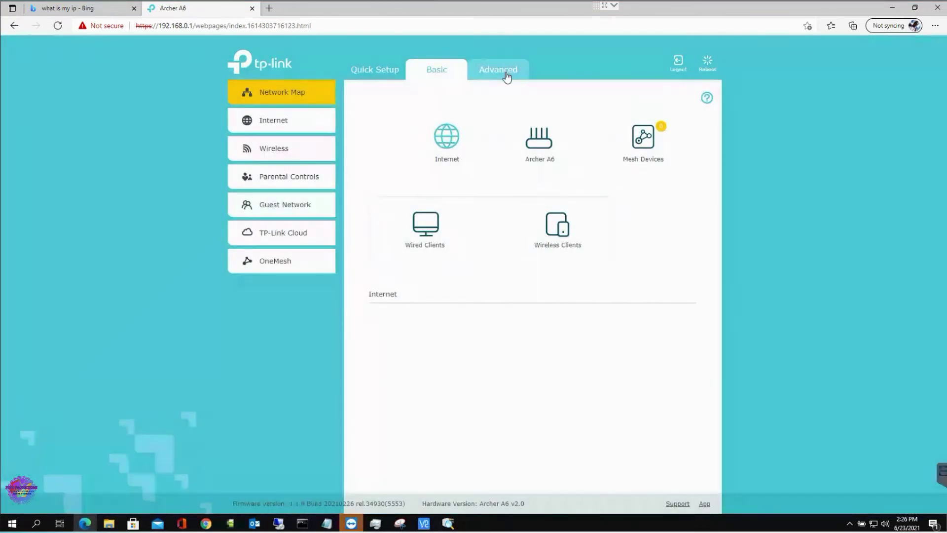
# - Check the public IP address result against the router's network map, and open the router's OpenVPN server settings
pyautogui.click(69, 7)
pyautogui.click(178, 8)
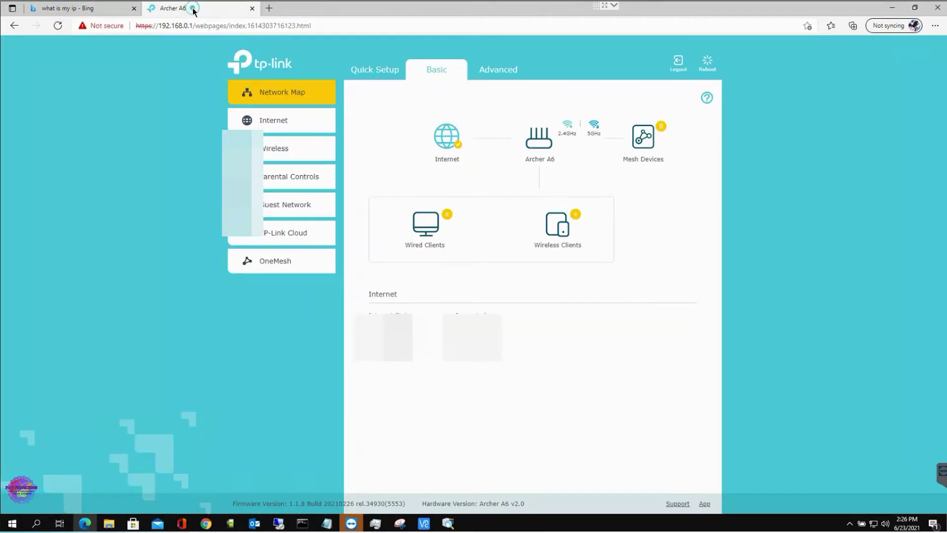
pyautogui.click(498, 68)
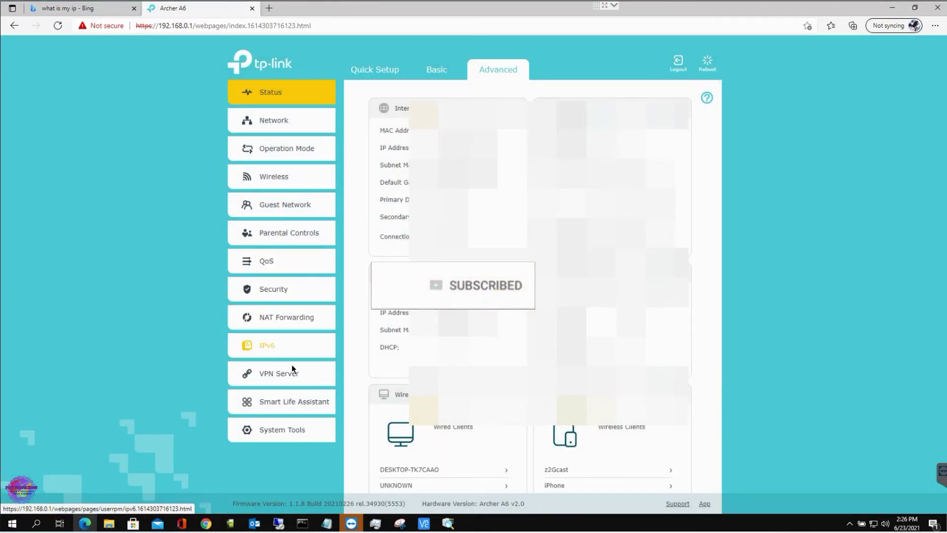
pyautogui.click(277, 380)
pyautogui.click(280, 404)
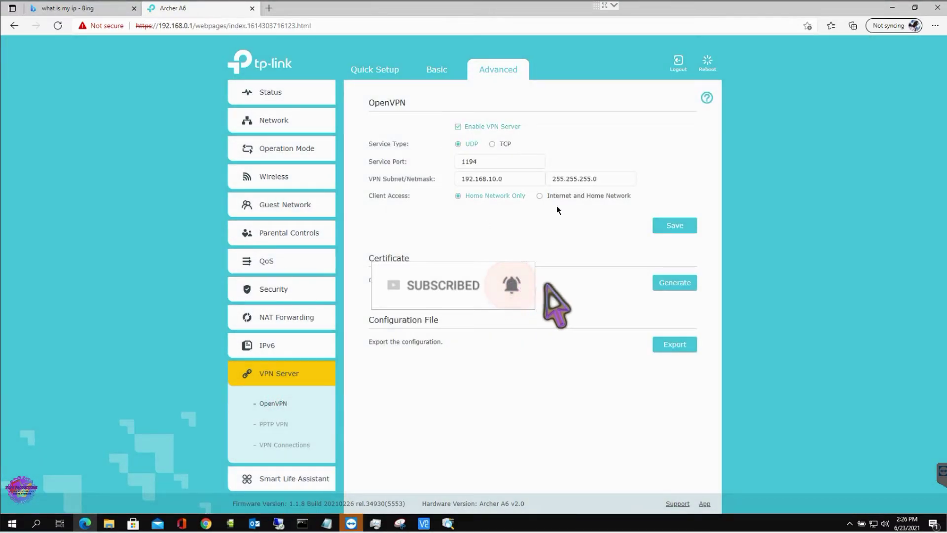
# - Set the OpenVPN server's client access to Internet and Home Network
pyautogui.click(541, 196)
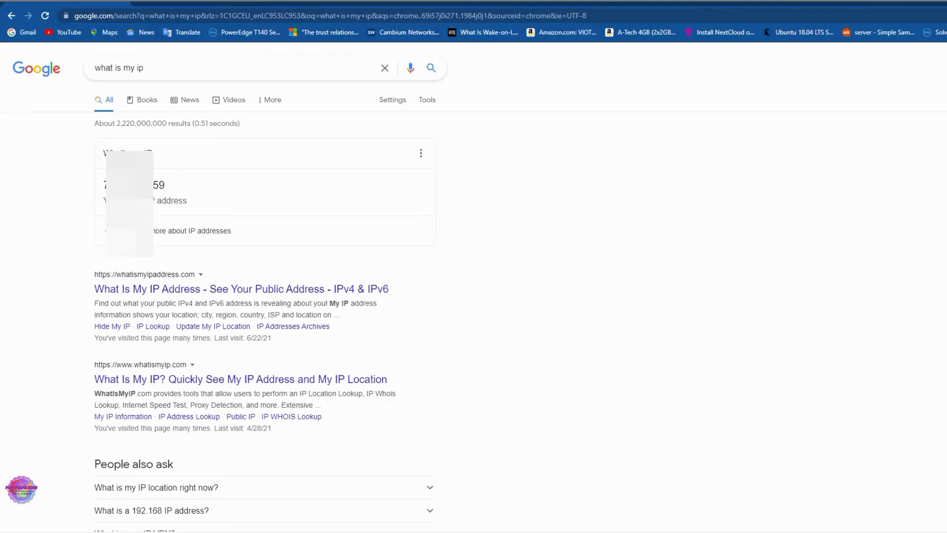
# - Check the connection status in OpenVPN Connect on the local computer and reload the "what is my ip" search results
pyautogui.moveTo(553, 531)
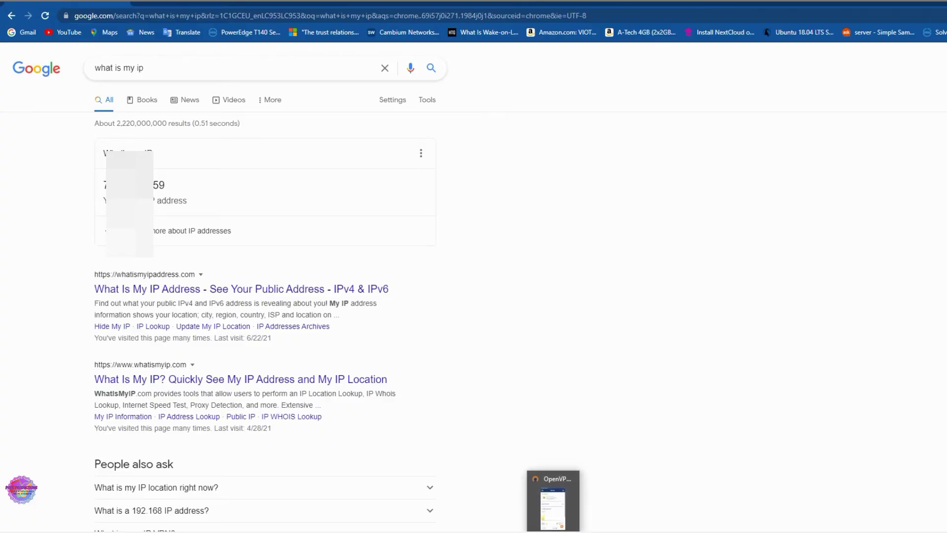
pyautogui.click(553, 508)
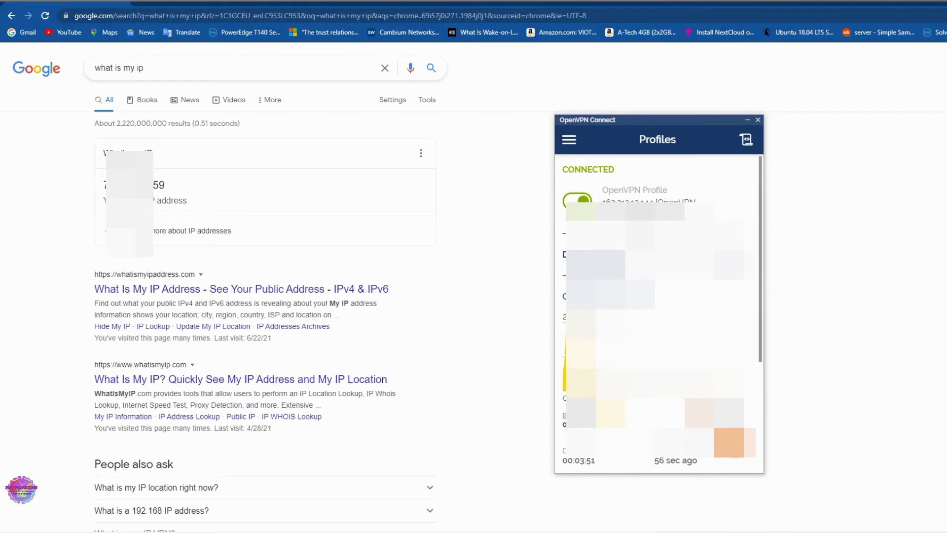
pyautogui.click(44, 17)
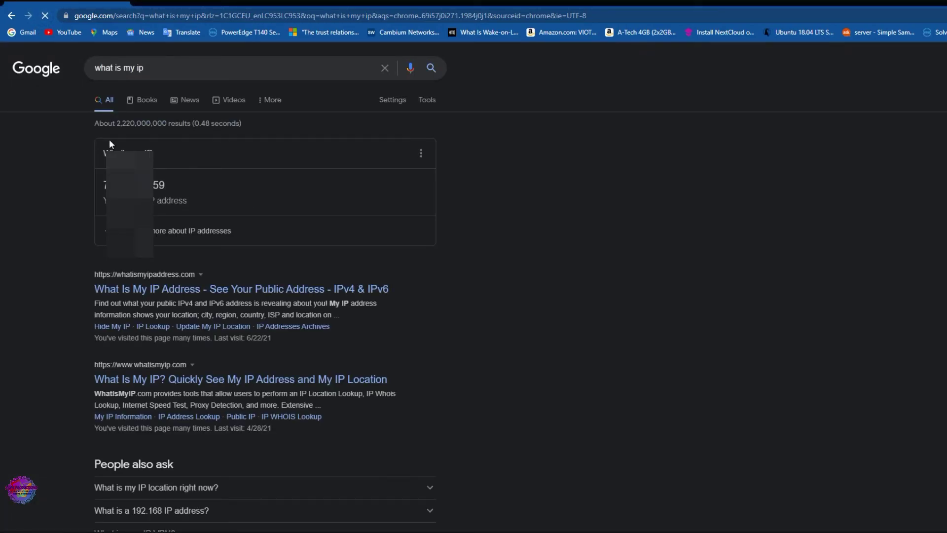
# - Disconnect and reconnect the OpenVPN profile in OpenVPN Connect, and minimize its window
pyautogui.click(585, 517)
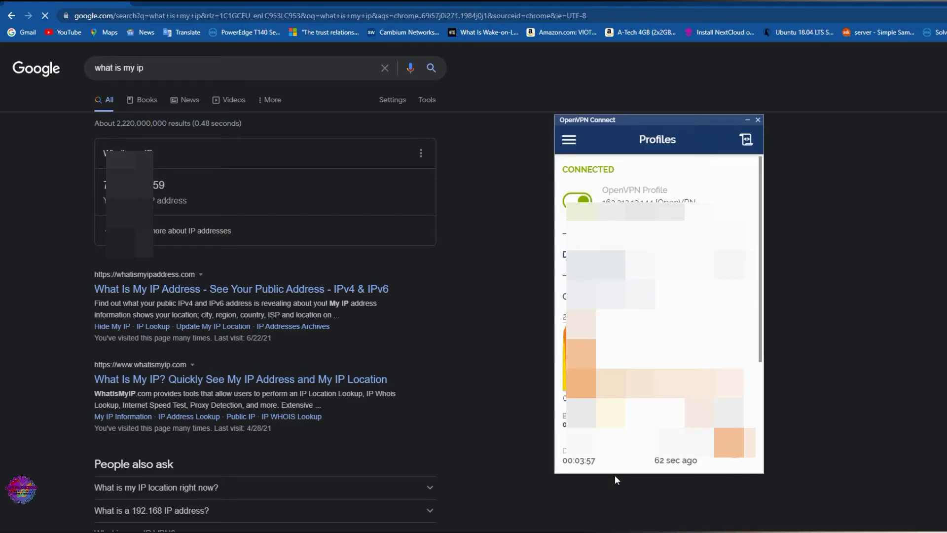
pyautogui.click(568, 204)
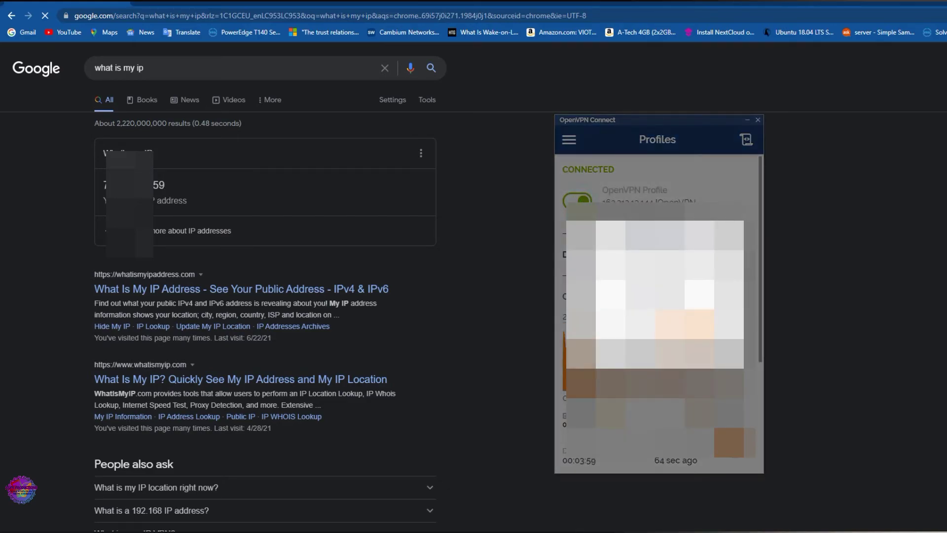
pyautogui.click(569, 204)
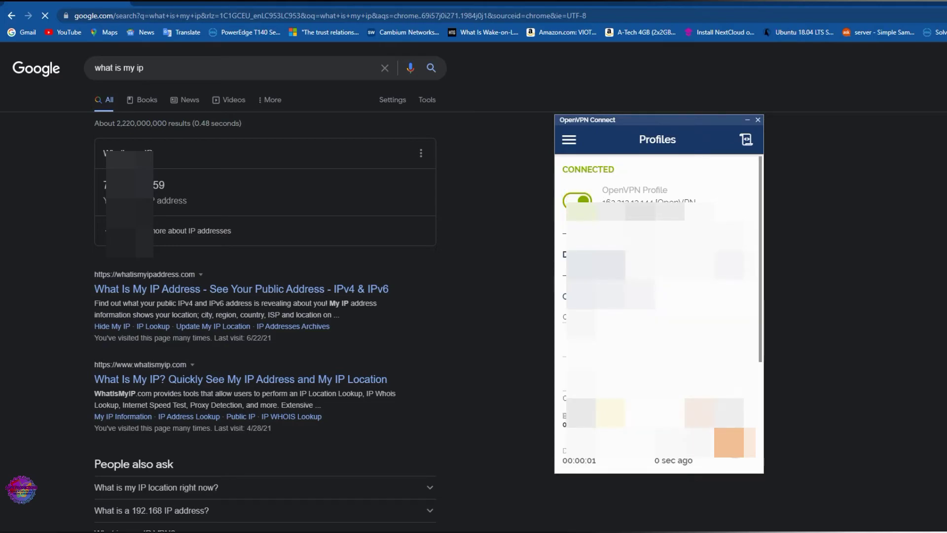
pyautogui.click(747, 120)
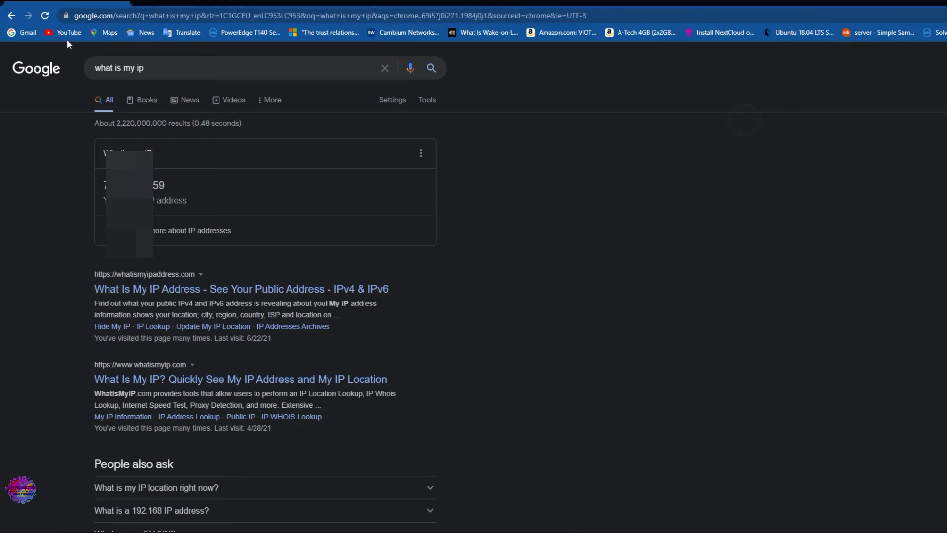
# - Reload the "what is my ip" search results in the local browser and examine the public IP address shown
pyautogui.click(45, 17)
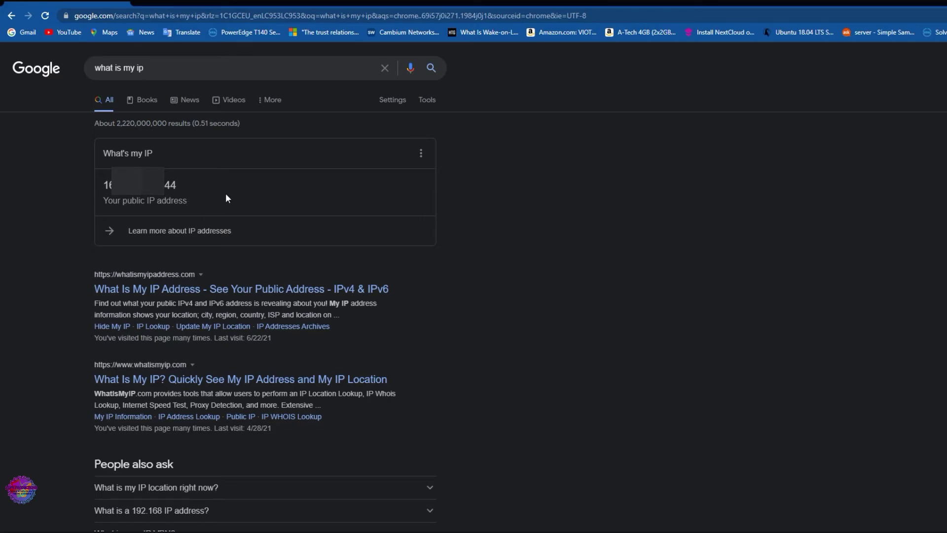
pyautogui.moveTo(105, 185); pyautogui.dragTo(191, 193)
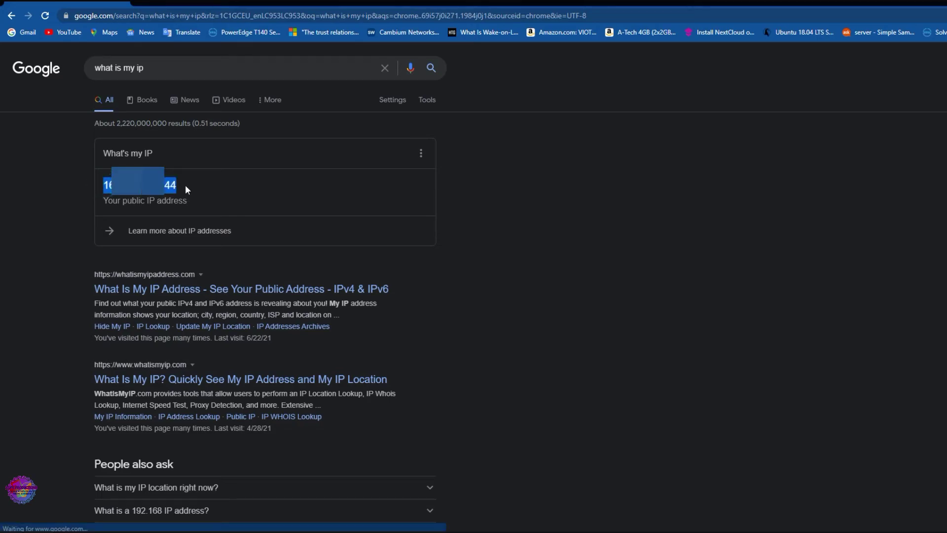
pyautogui.click(184, 186)
pyautogui.doubleClick(175, 183)
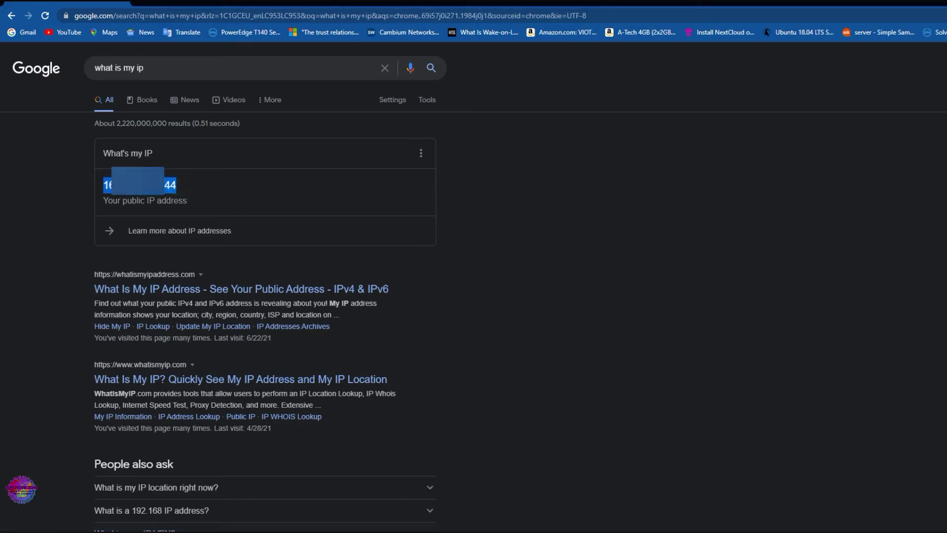
pyautogui.click(102, 183)
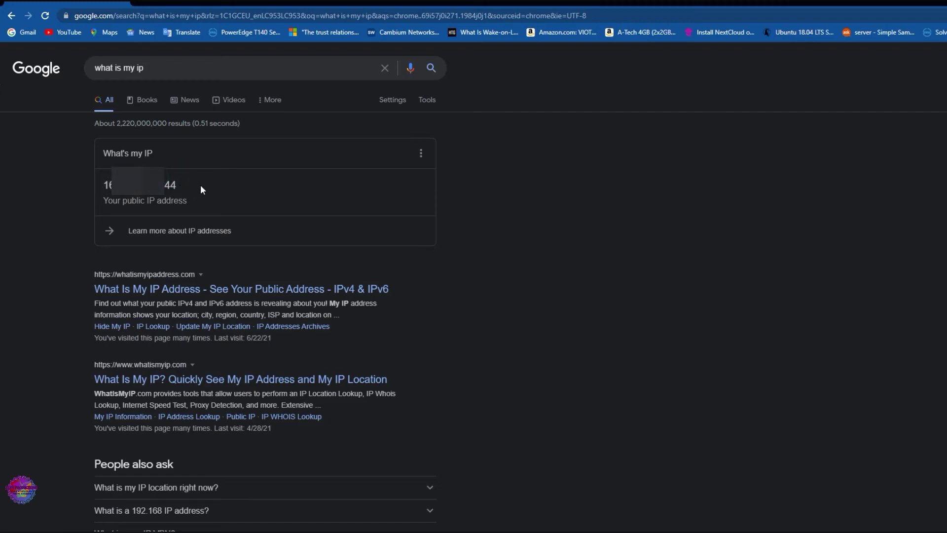